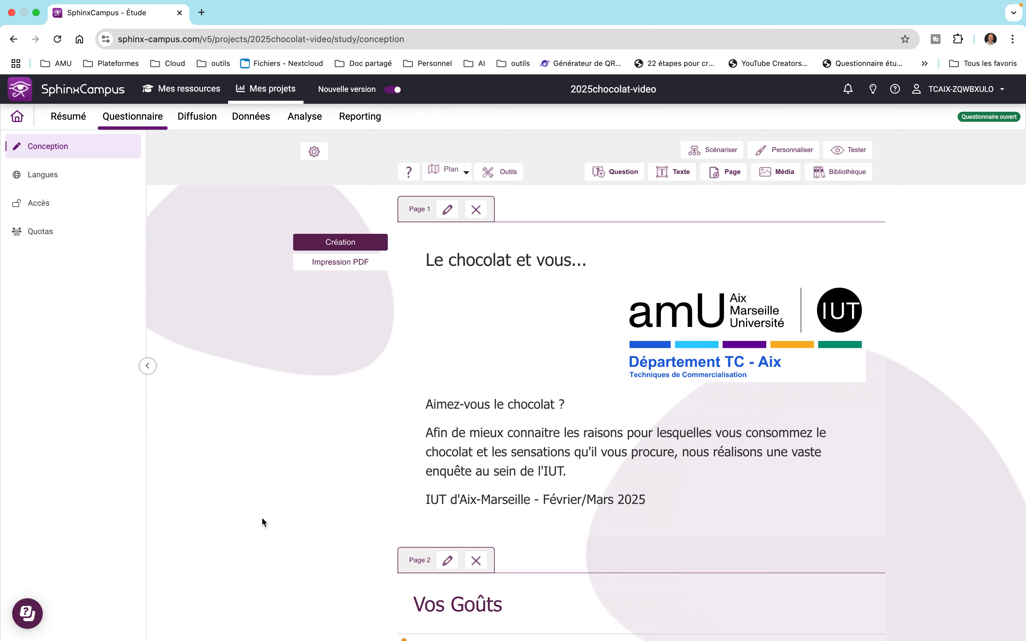
Step: Scroll down and open the thanks-page message, then close it without changes
scroll(261, 517, "down", 15)
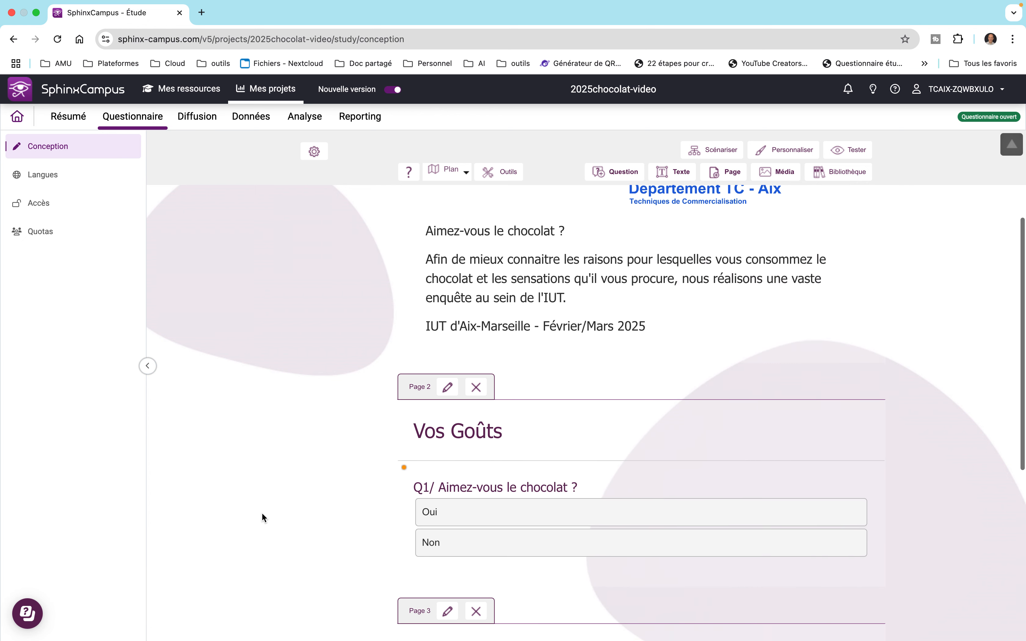
scroll(262, 515, "down", 1)
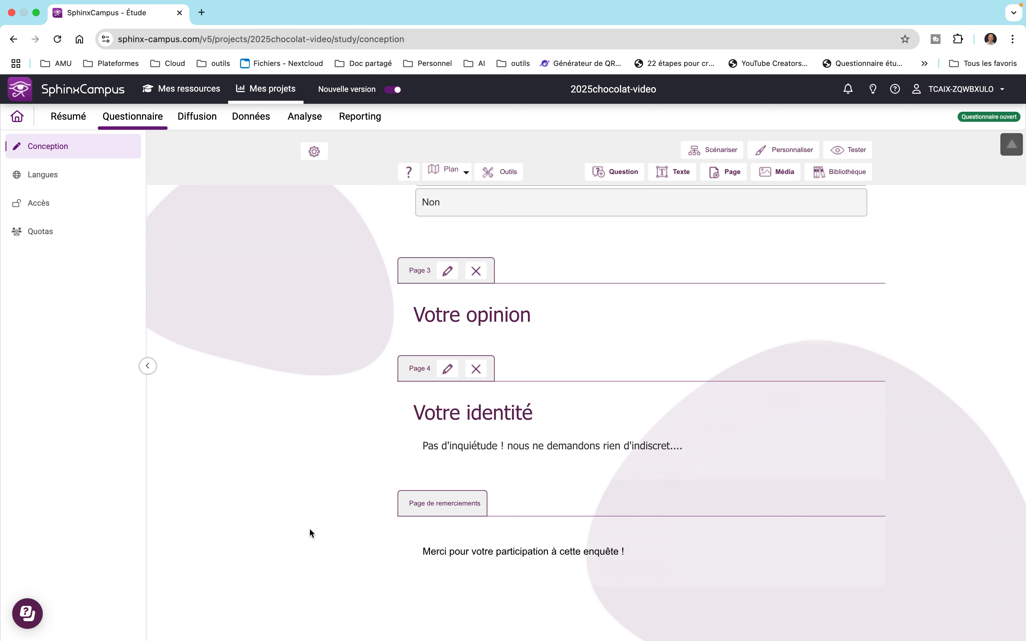
mouse_move(442, 528)
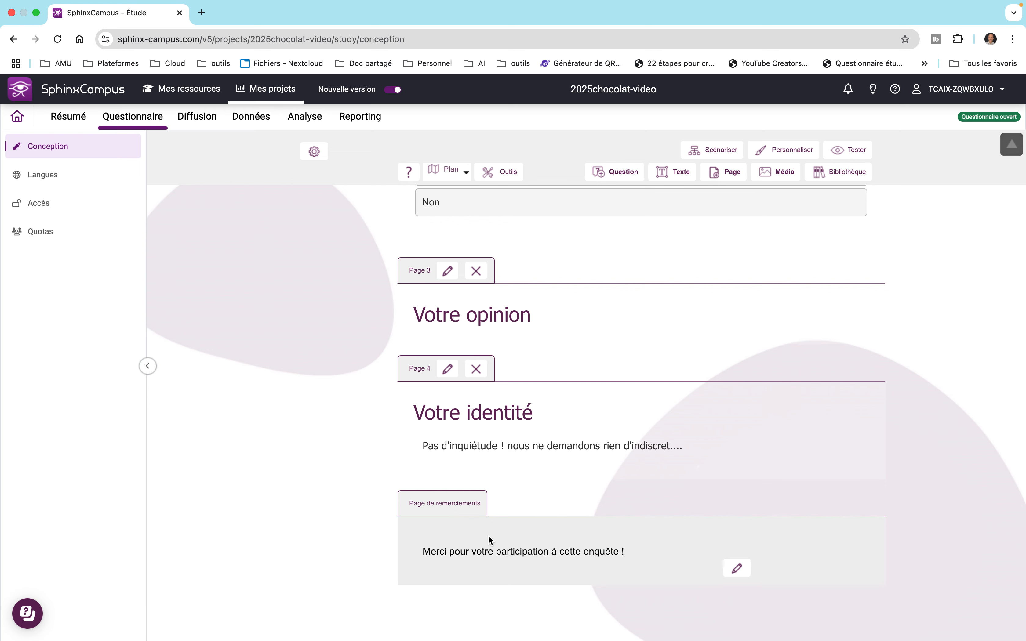
left_click(737, 569)
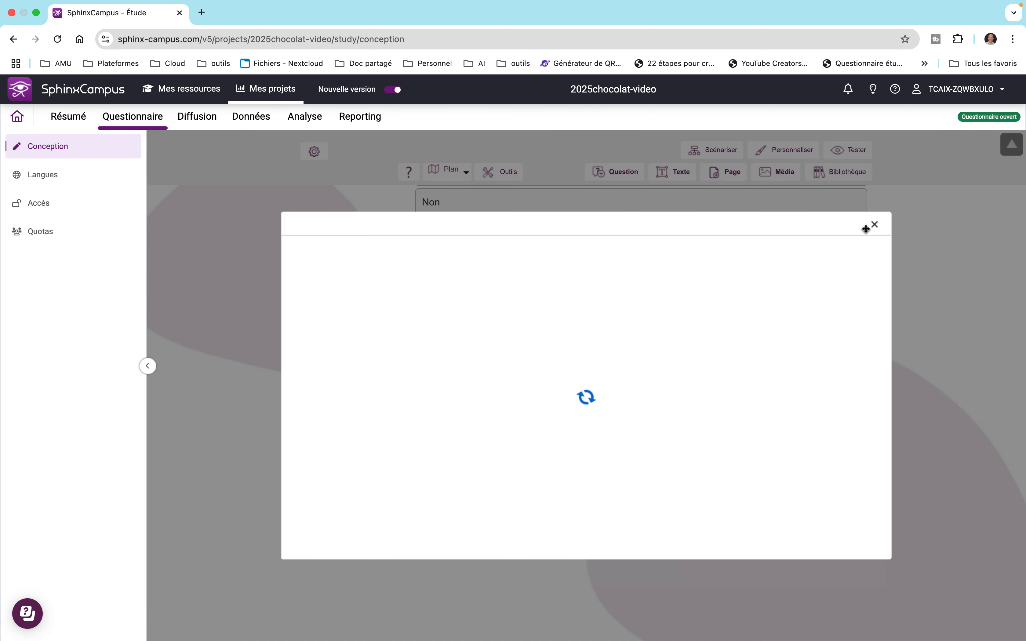
left_click(875, 225)
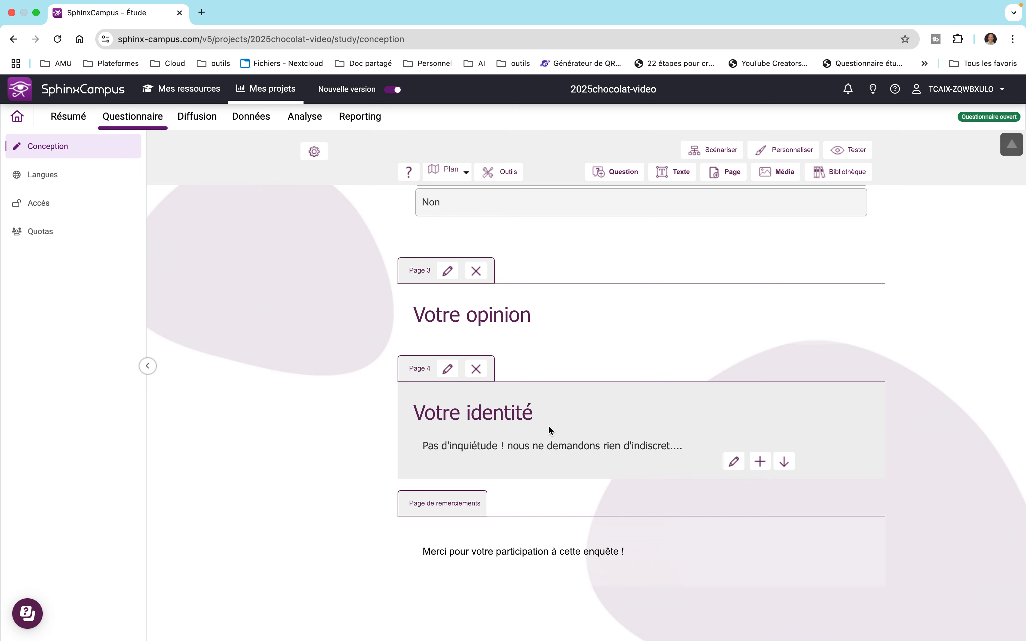
Step: Add a page 4 question, replacing 'Nouvelle question' with 'Q11/ Quelle est votre situation matrimoniale ?'
left_click(760, 461)
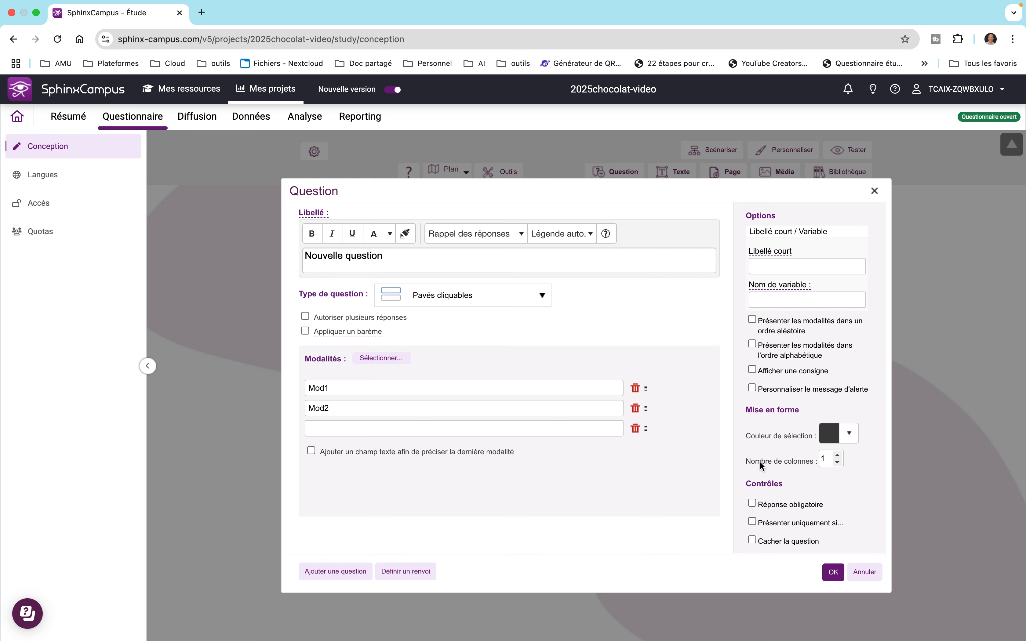
left_click_drag(382, 256, 298, 262)
key("BackSpace")
key("BackSpace")
key("BackSpace")
key("BackSpace")
key("BackSpace")
key("BackSpace")
key("BackSpace")
key("BackSpace")
key("BackSpace")
key("BackSpace")
key("BackSpace")
key("BackSpace")
key("BackSpace")
key("BackSpace")
key("BackSpace")
key("BackSpace")
key("BackSpace")
type("Q11/")
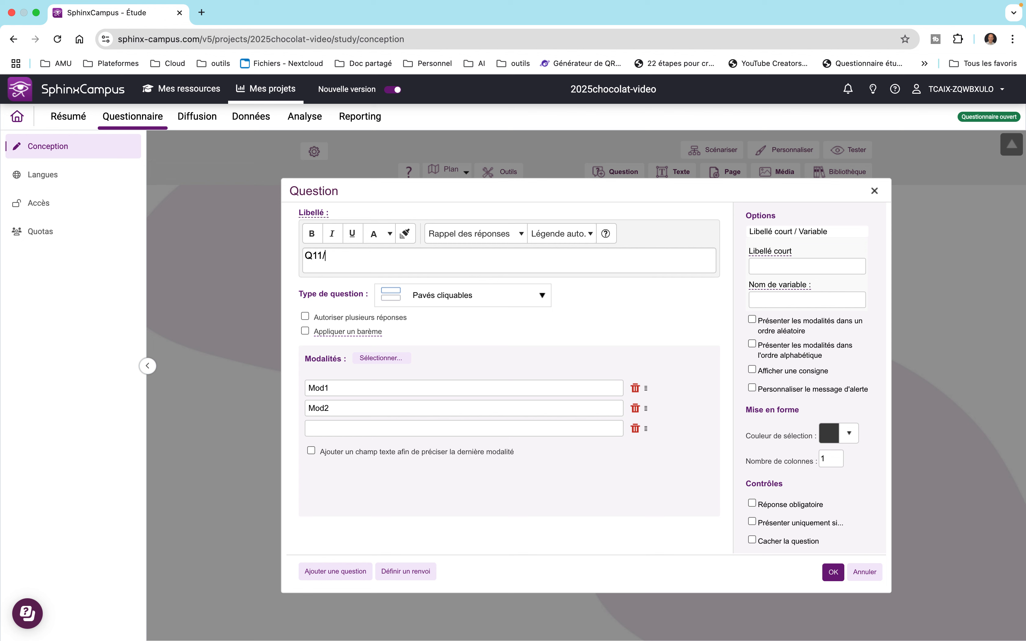
type(" Quelle est la situation matrimoniale")
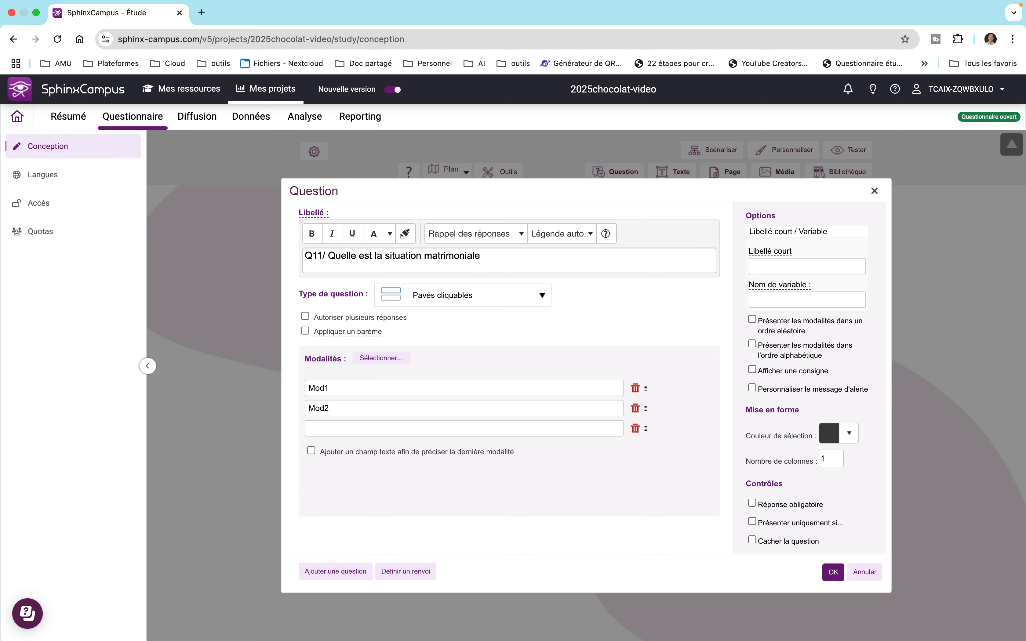
key("BackSpace")
key("BackSpace")
key("BackSpace")
type("votre")
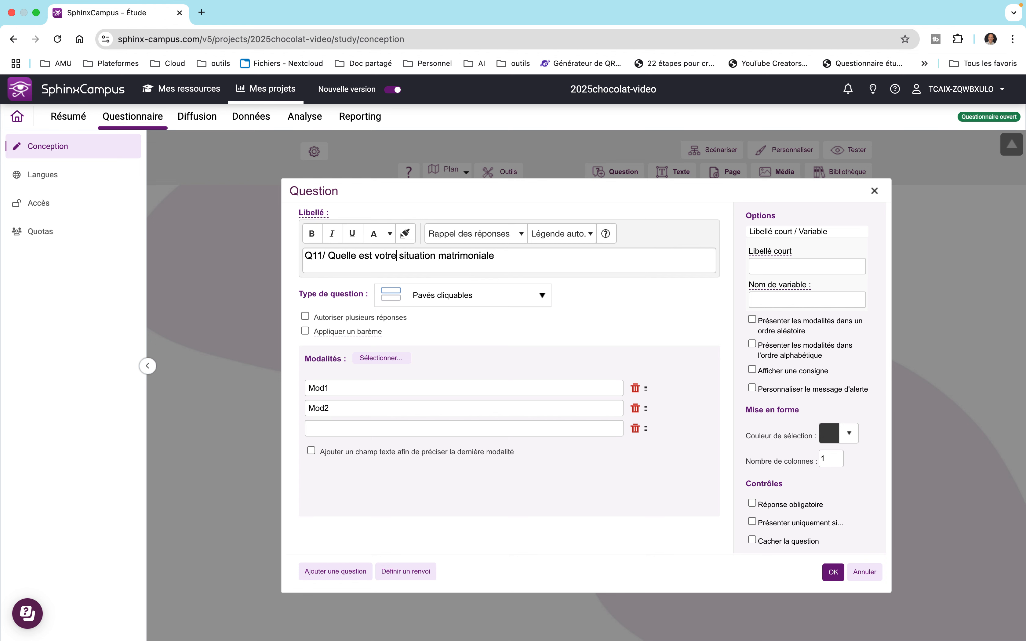
left_click(501, 256)
type("?")
Step: Replace Mod1 and Mod2 with Célibataire and Marié(é), then add Vivant maritalement
left_click_drag(339, 389, 307, 386)
type("C")
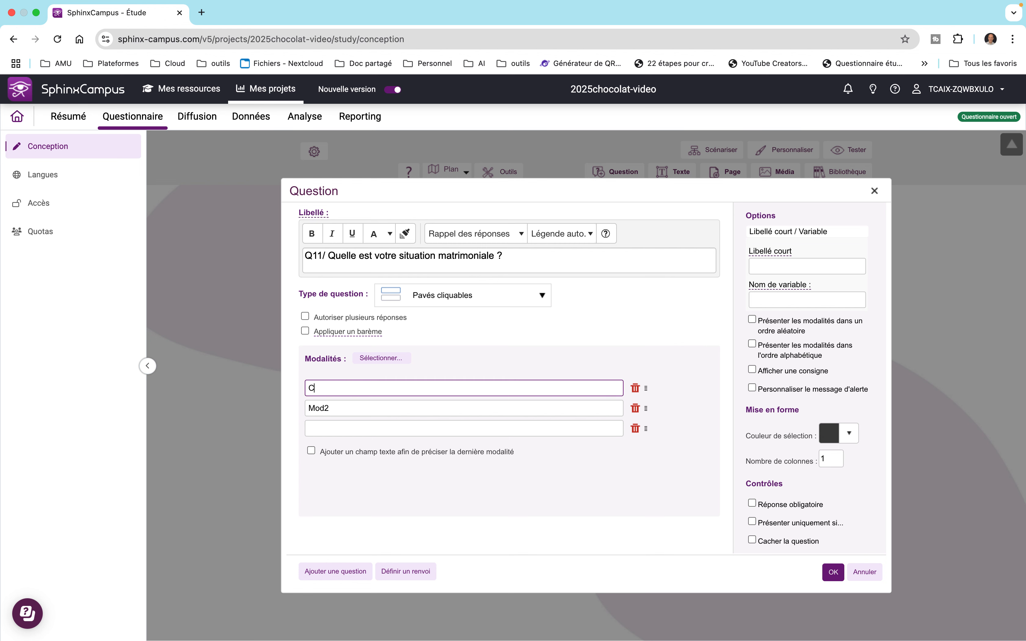
type("élibataire")
key("Return")
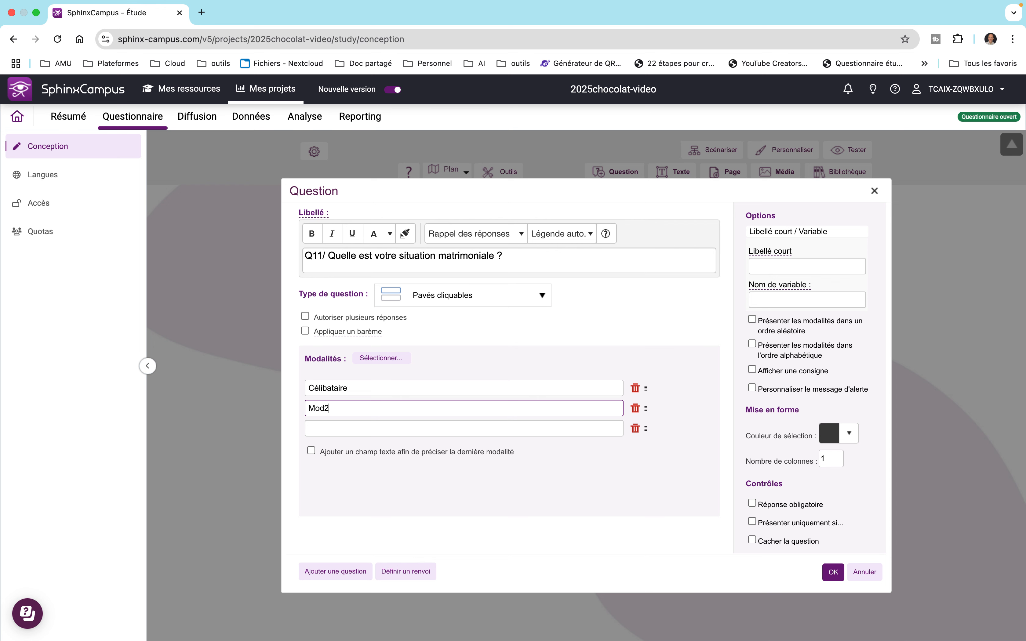
key("BackSpace")
key("BackSpace")
key("BackSpace")
key("BackSpace")
type("Marié(é)")
left_click(316, 423)
type("V")
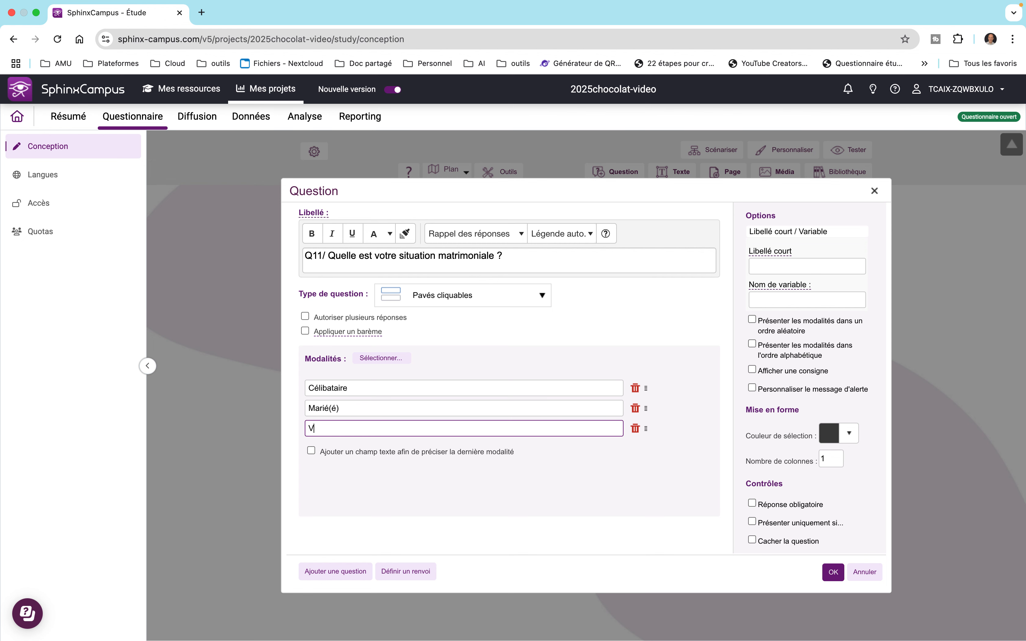
type("ivant ")
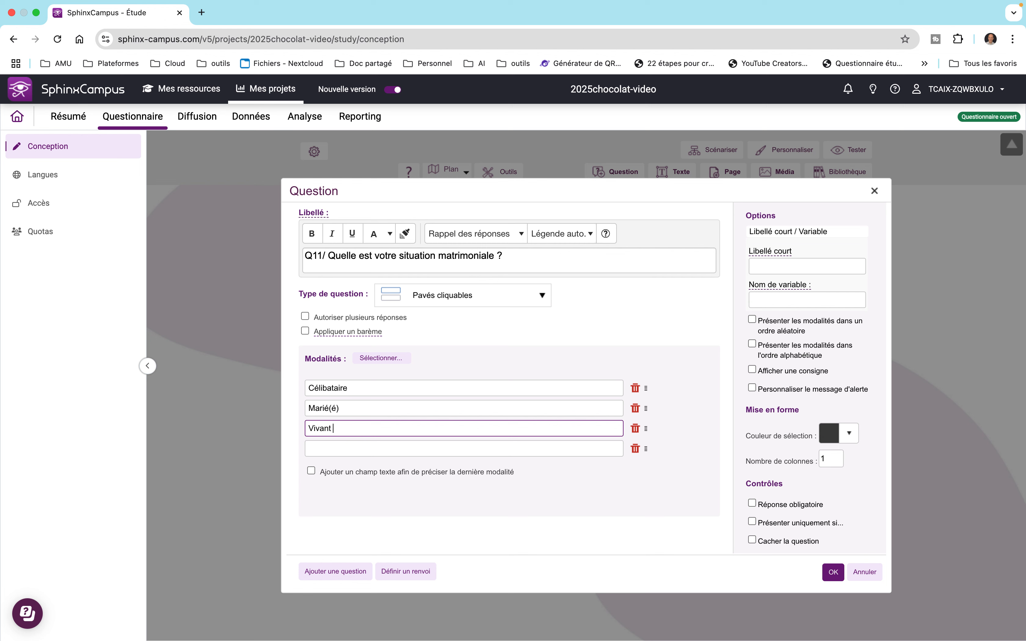
type("maritalement")
Step: Add the options Veuf(ve), Divorcé(é), Séparé(e) and Autre
key("Tab")
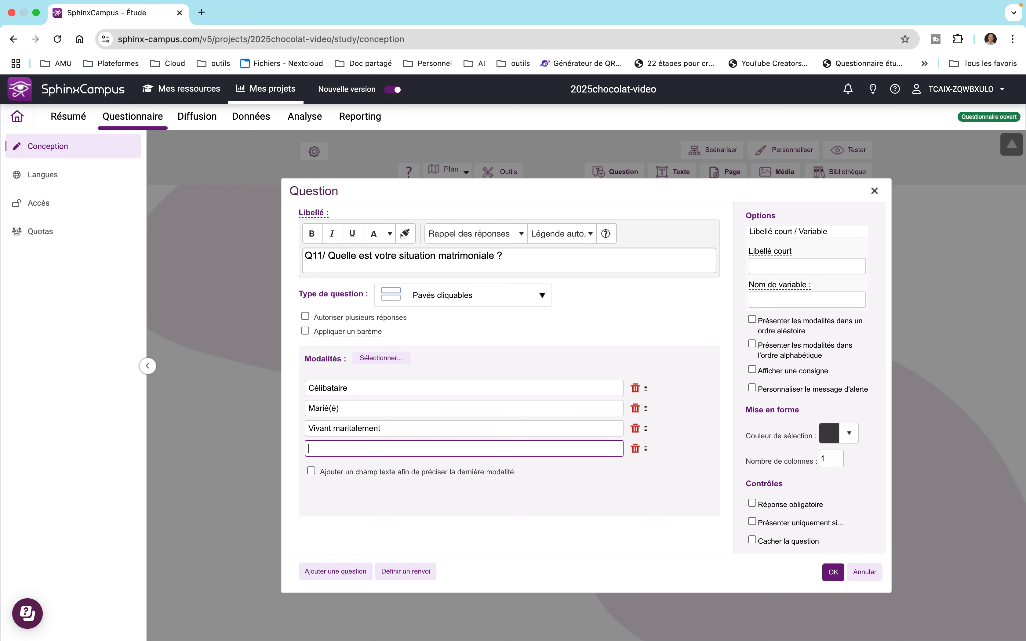
type("Veuf(ve)")
key("Tab")
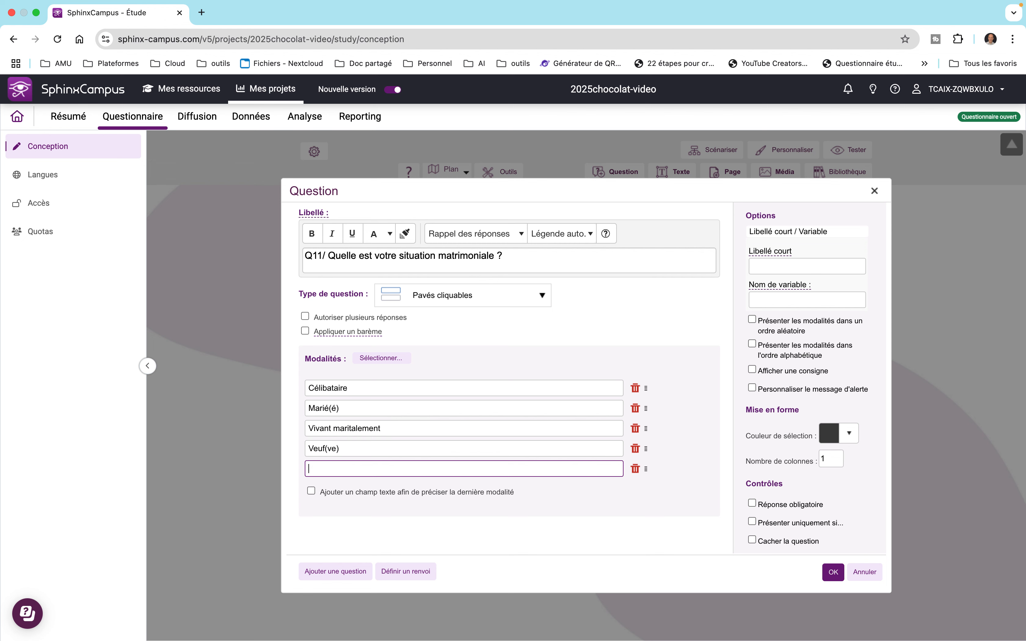
type("Divor")
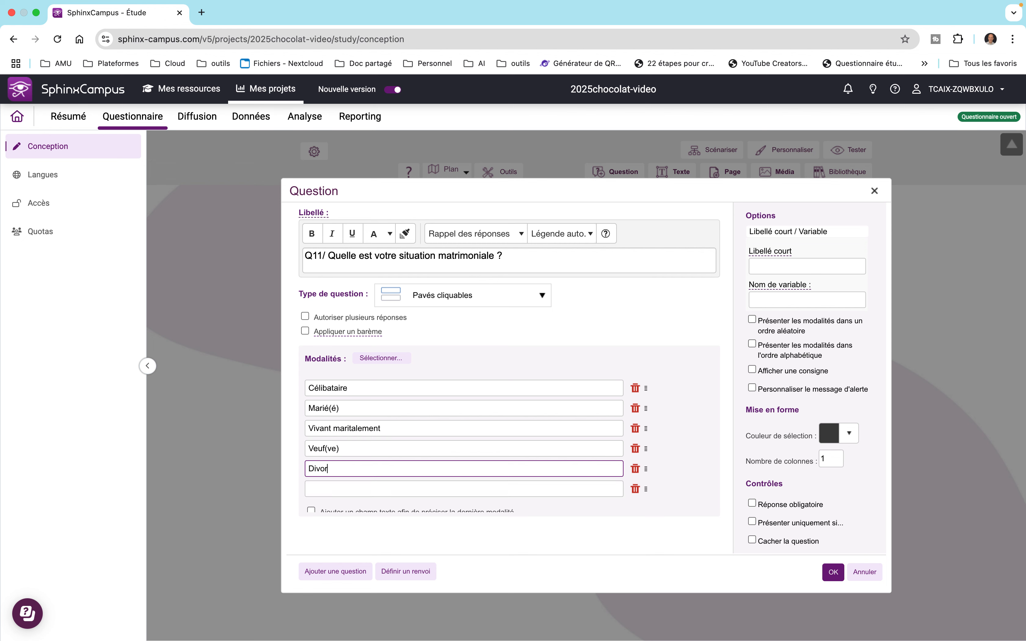
type("cé(é)")
key("Tab")
type("Sépa")
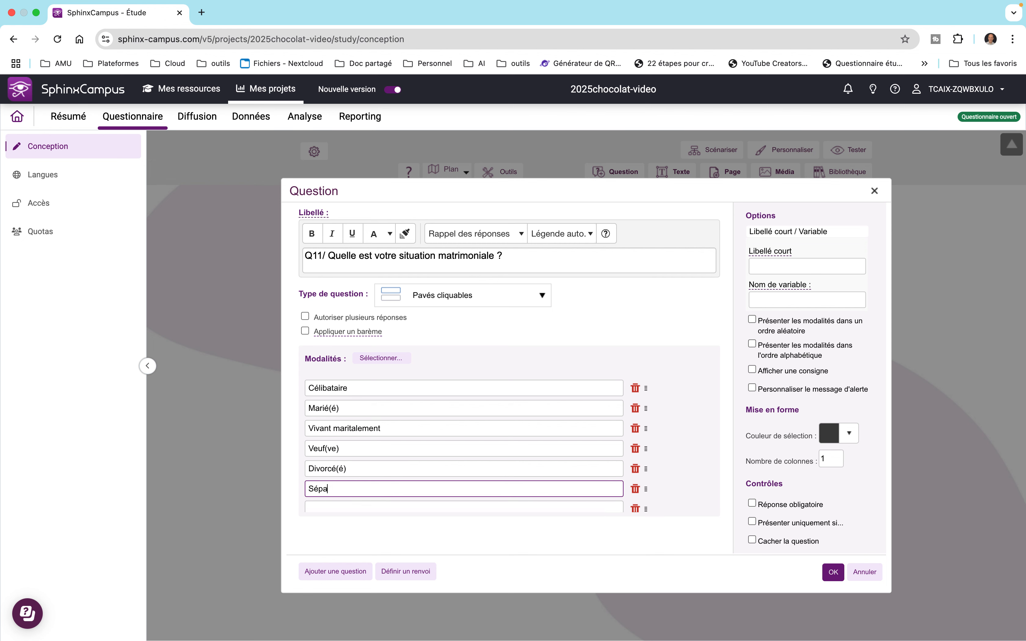
type("ré(e)")
key("Tab")
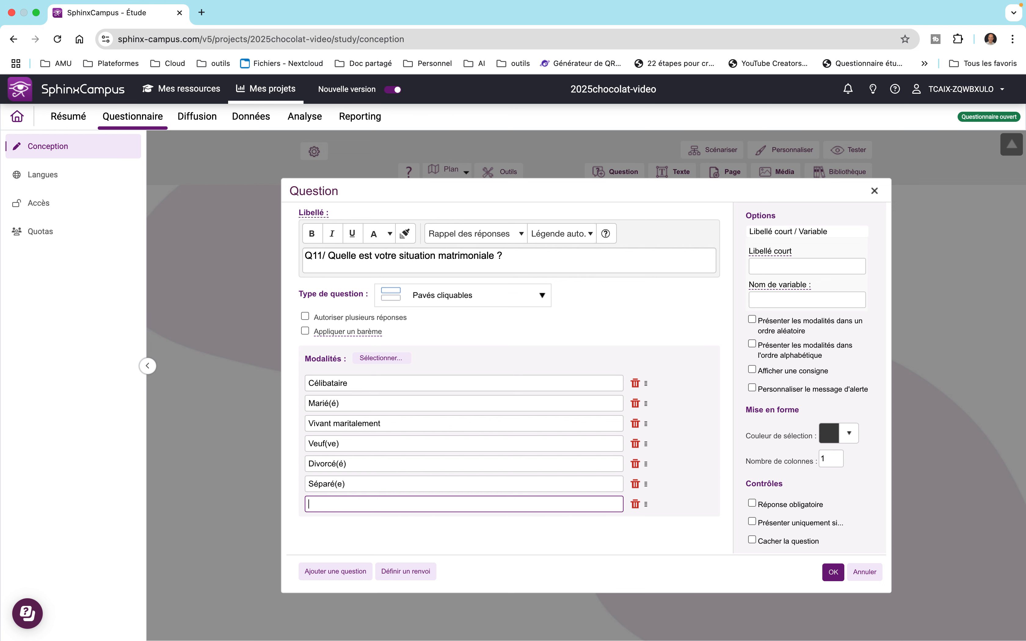
type("Autre")
key("Return")
scroll(705, 489, "down", 2)
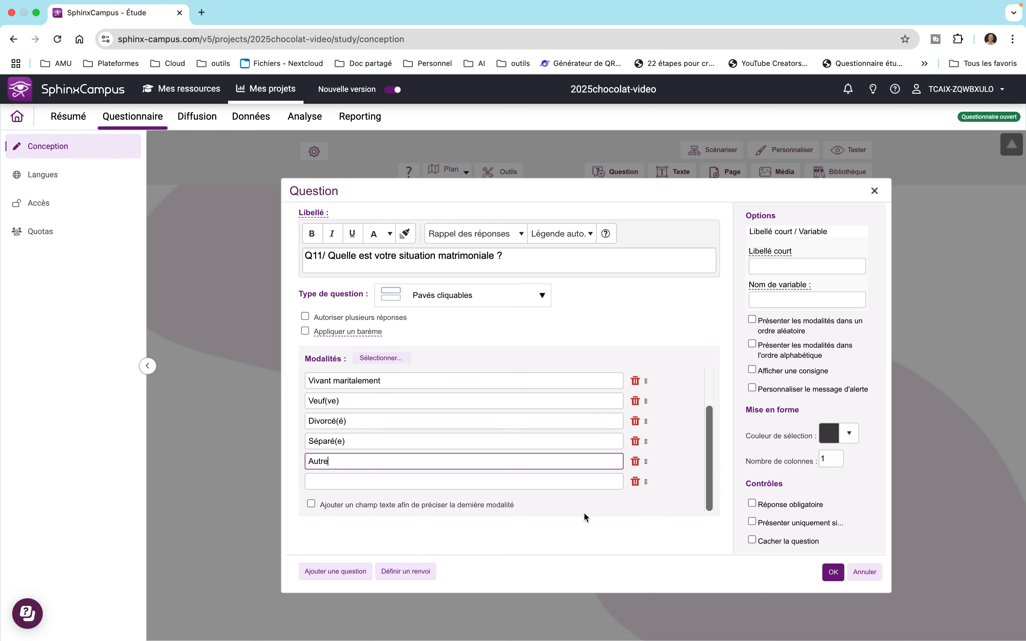
Step: Enable the text field for the last option (Autre), save Q11 to page 4, and launch the Tester preview
left_click(310, 505)
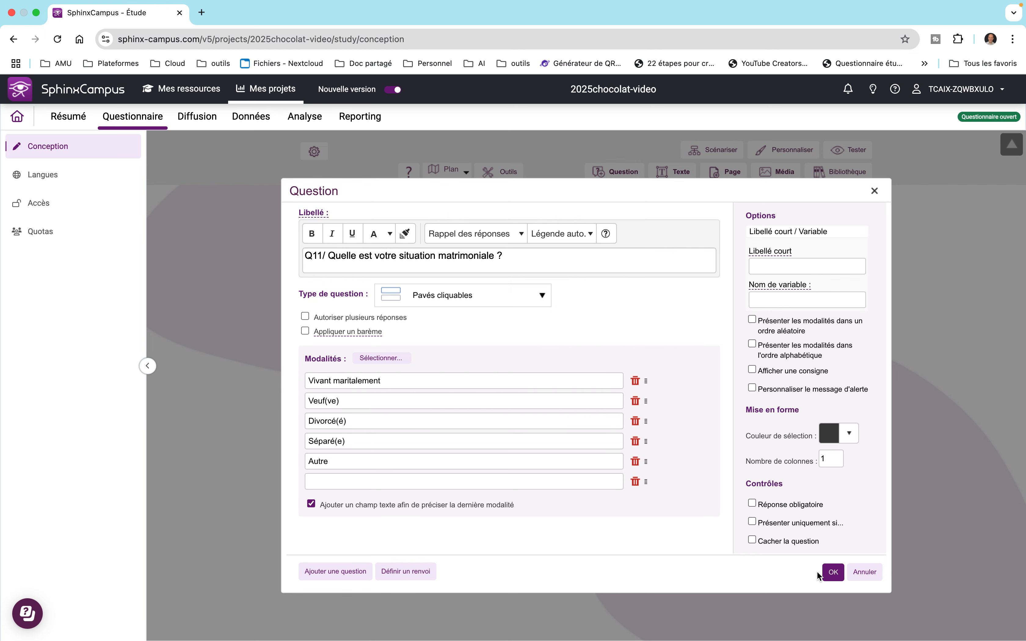
left_click(832, 572)
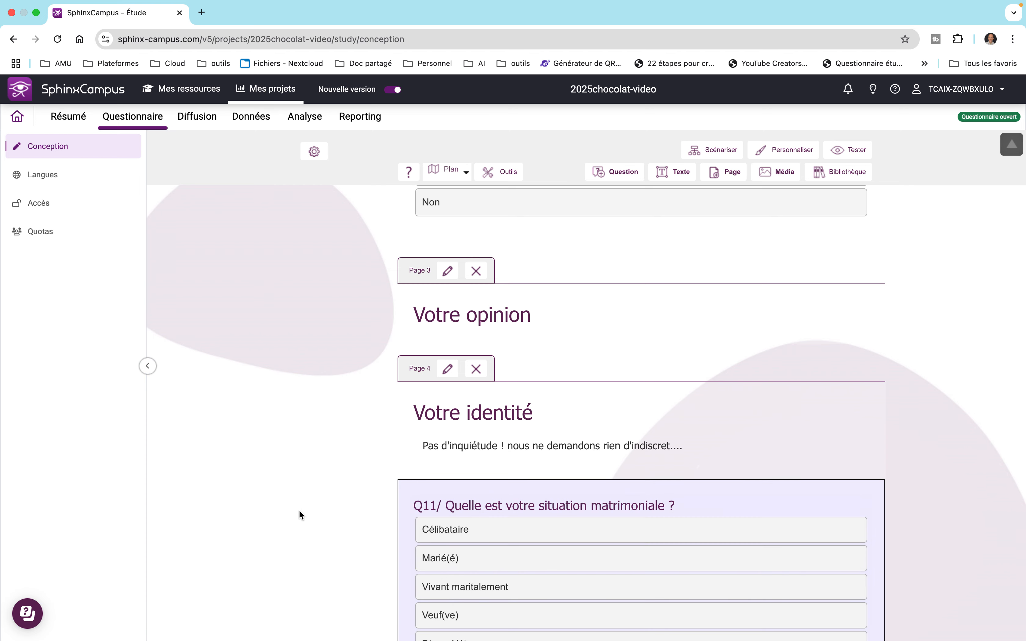
scroll(300, 510, "down", 5)
scroll(301, 512, "down", 2)
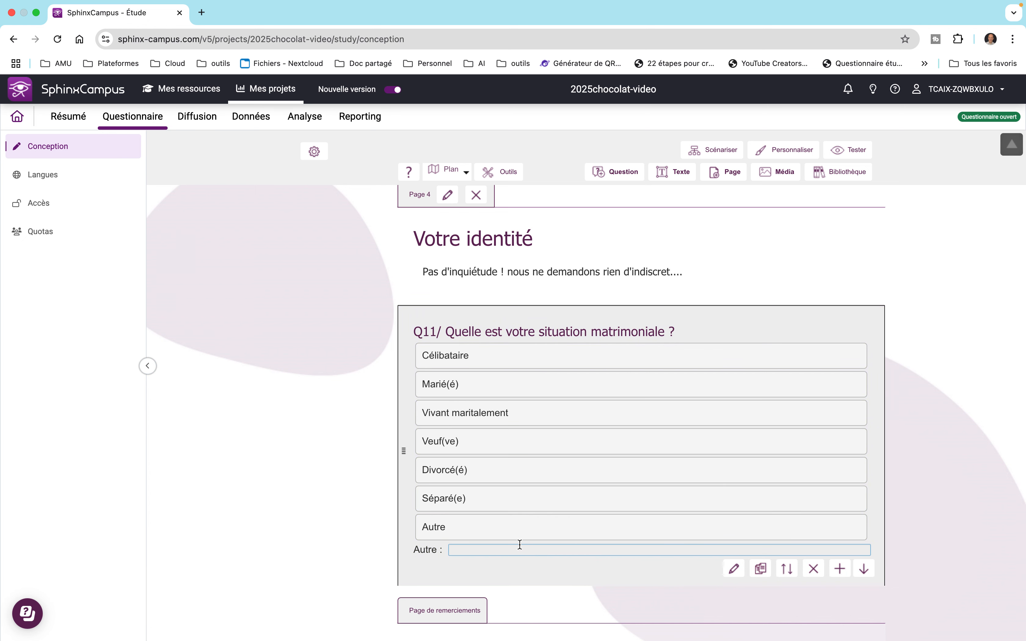
left_click(856, 152)
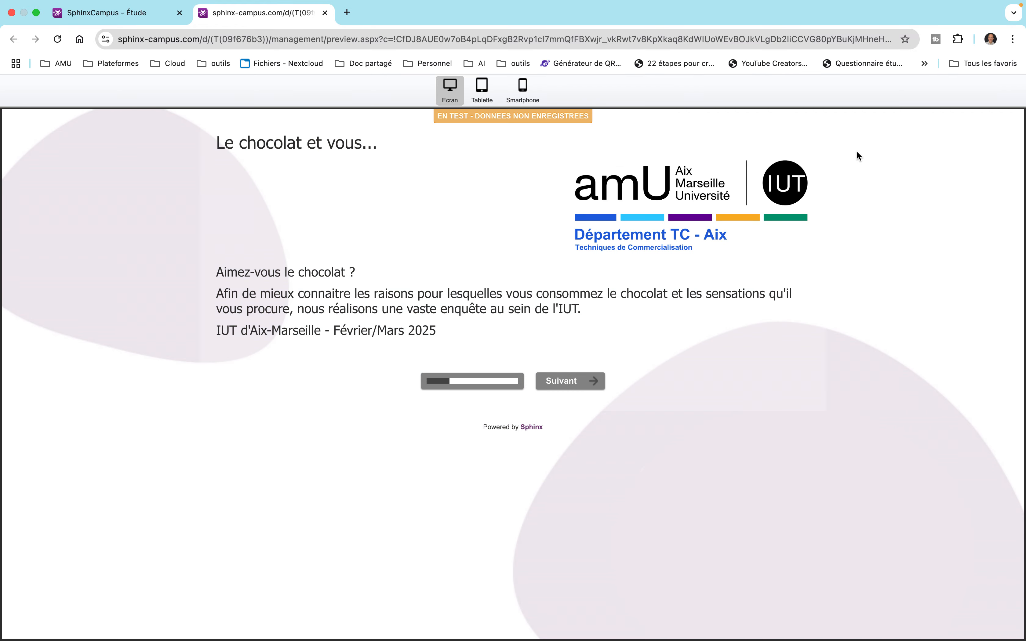
Step: Move past the welcome page, answer Oui to Q1, and advance to the next page
left_click(588, 378)
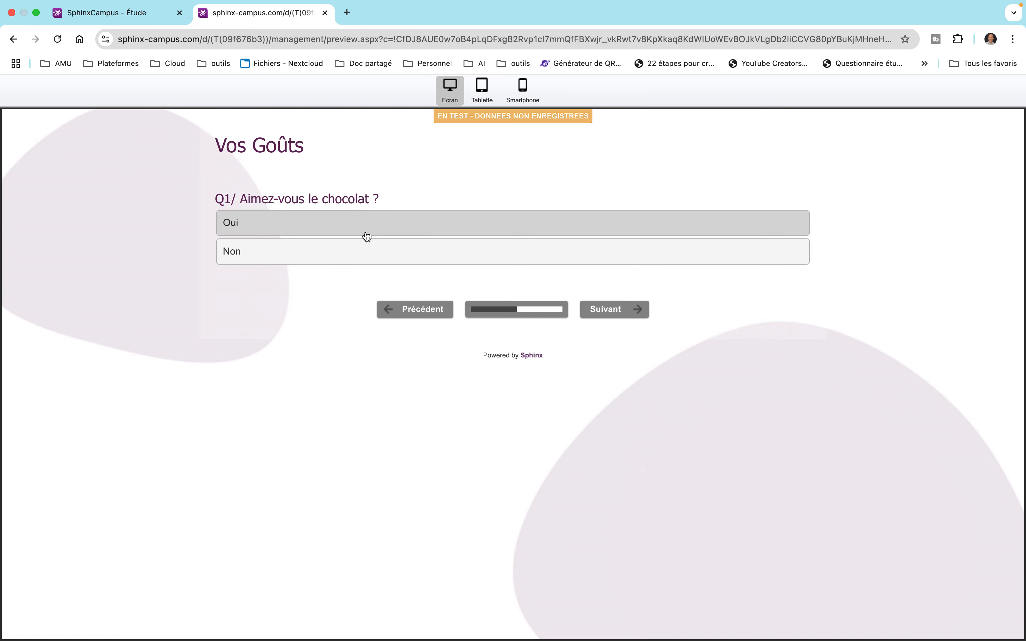
left_click(345, 231)
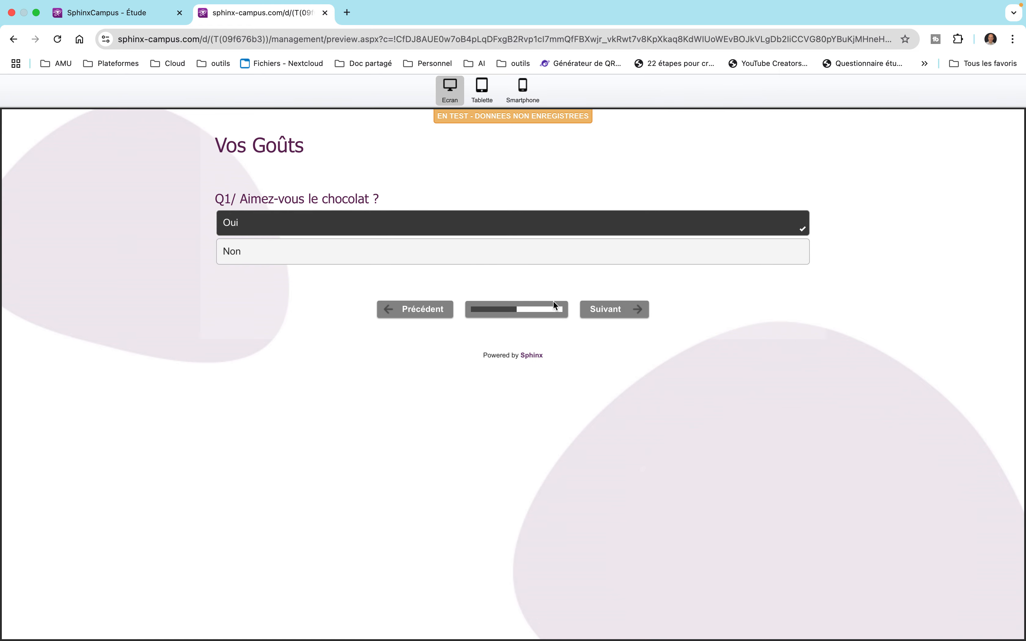
left_click(625, 309)
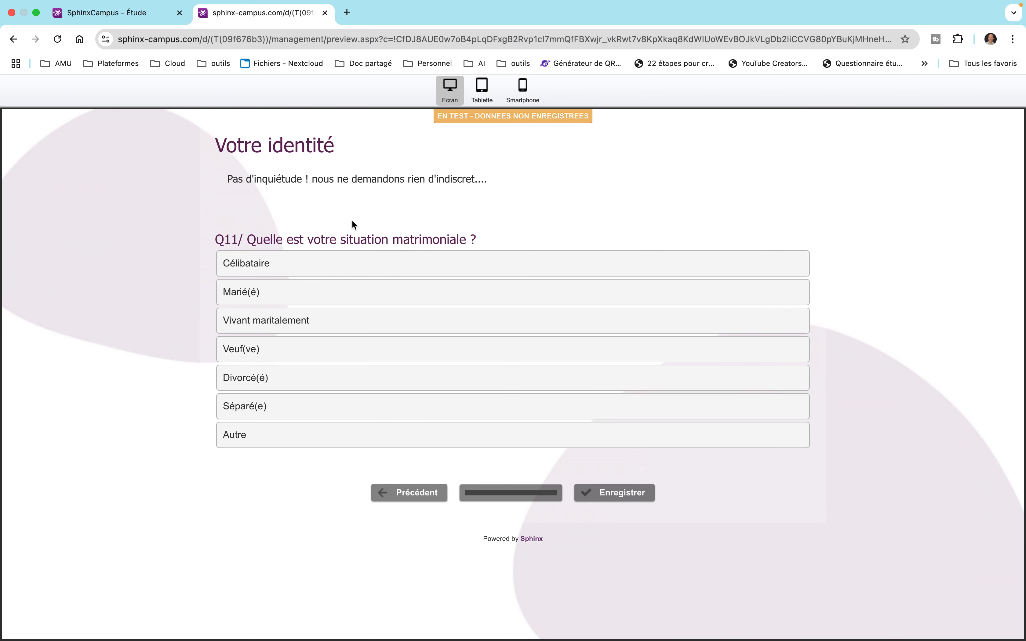
Step: Try several Q11 options, then choose Autre and type Pacsé in its text field
left_click(356, 283)
left_click(360, 319)
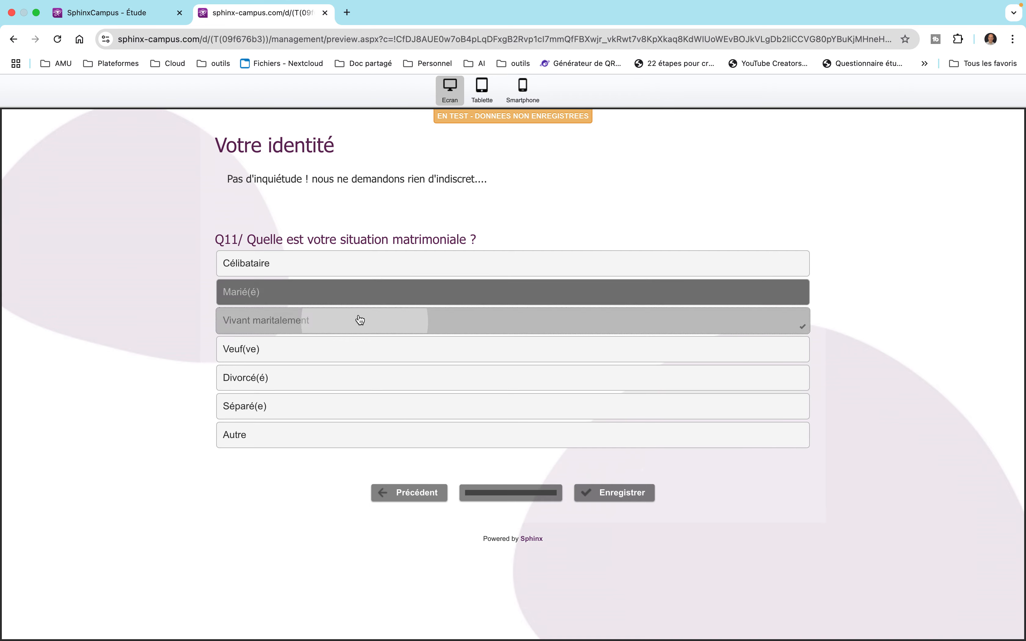
left_click(360, 353)
left_click(337, 271)
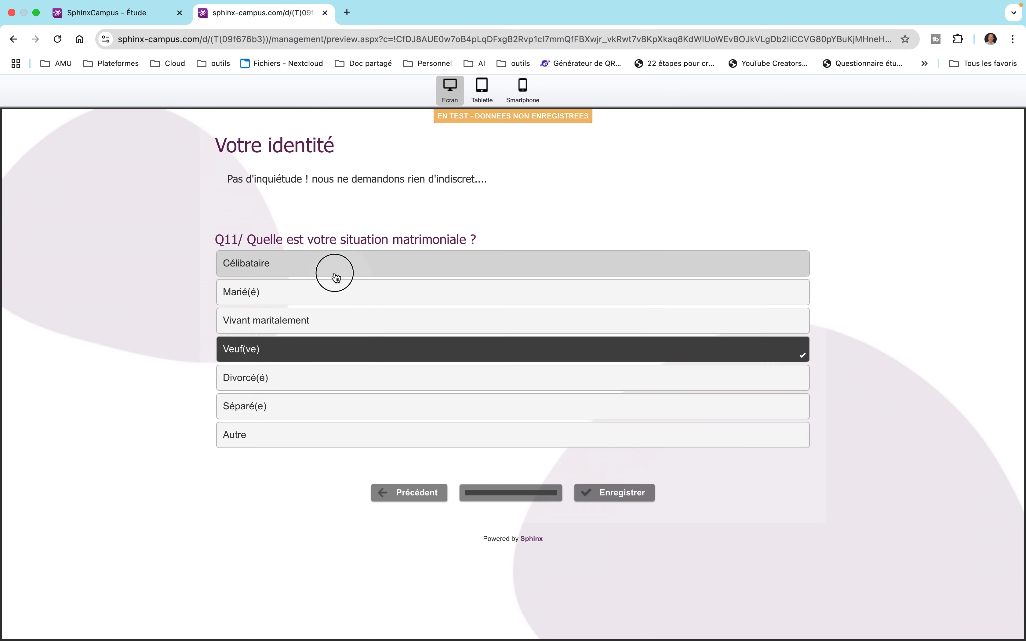
left_click(356, 437)
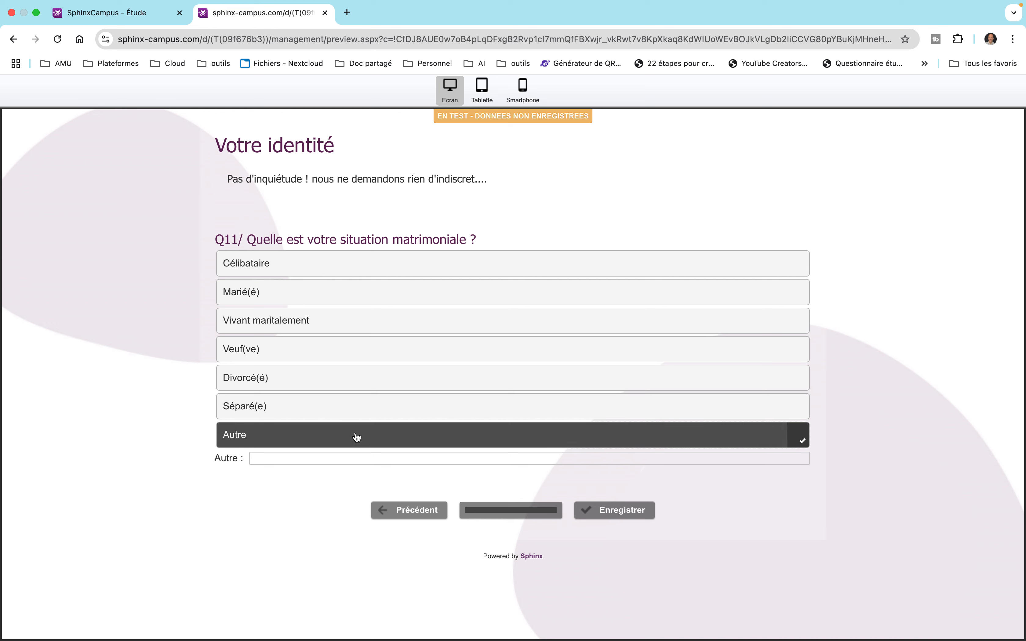
left_click(349, 457)
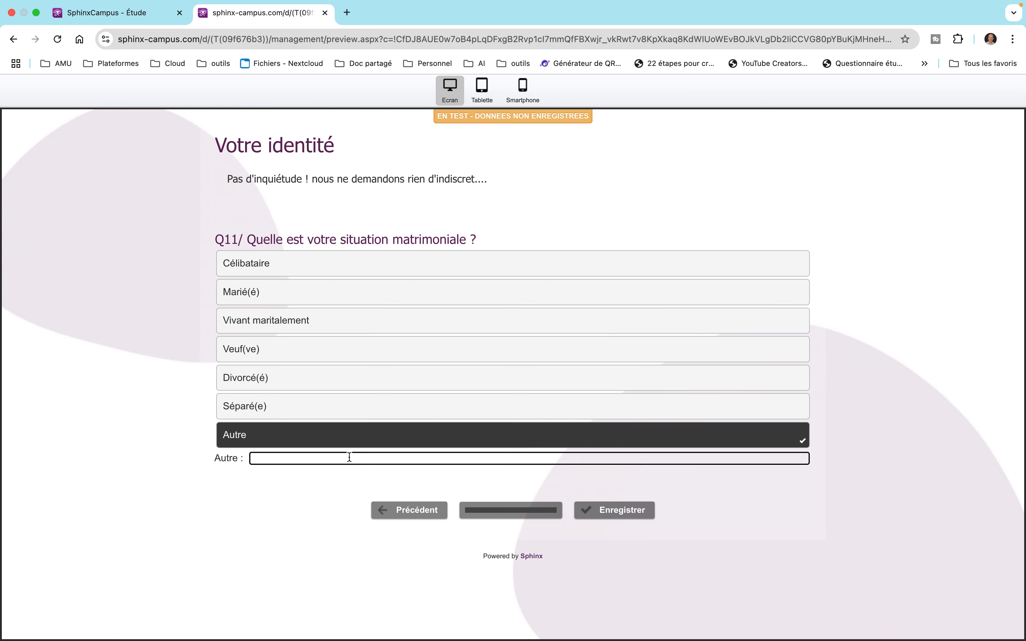
type("Pacsé")
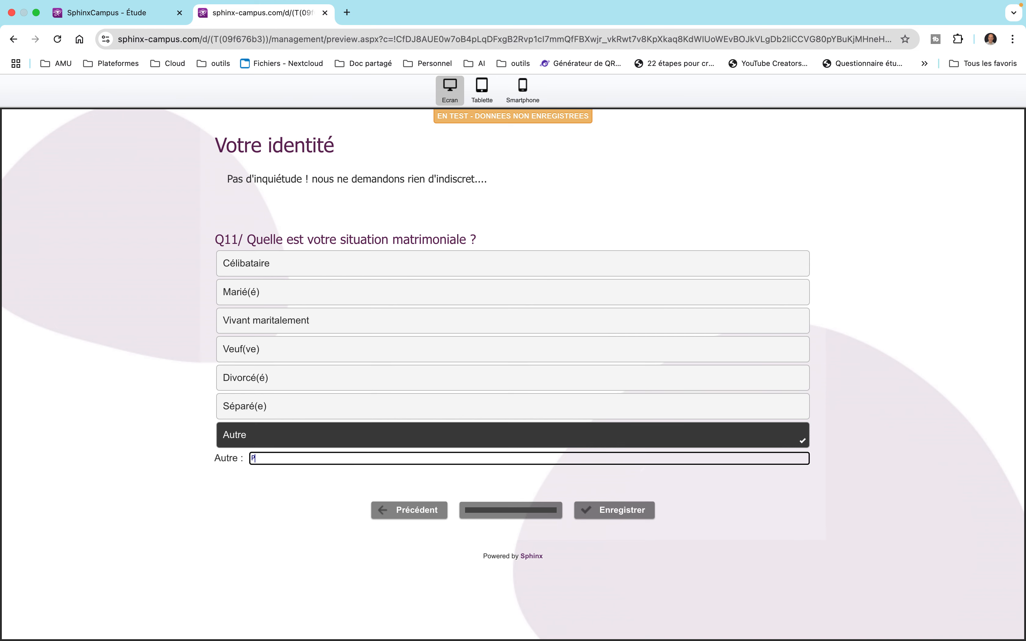